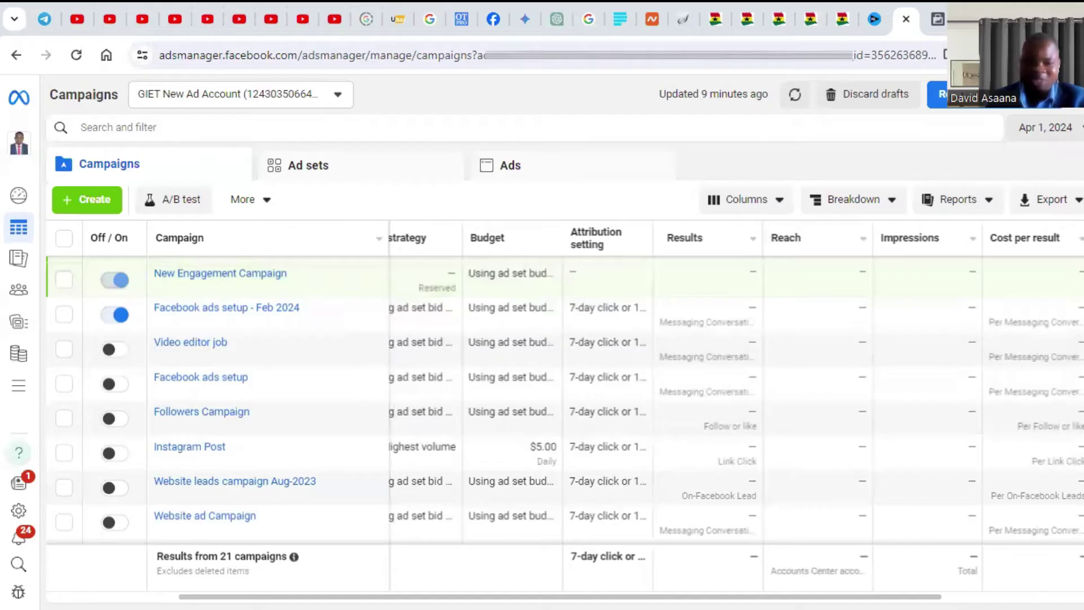
# Examine the campaign table's columns from delivery to cost per result, including the description of the Reach metric.
pyautogui.hscroll(-3, 453, 383)
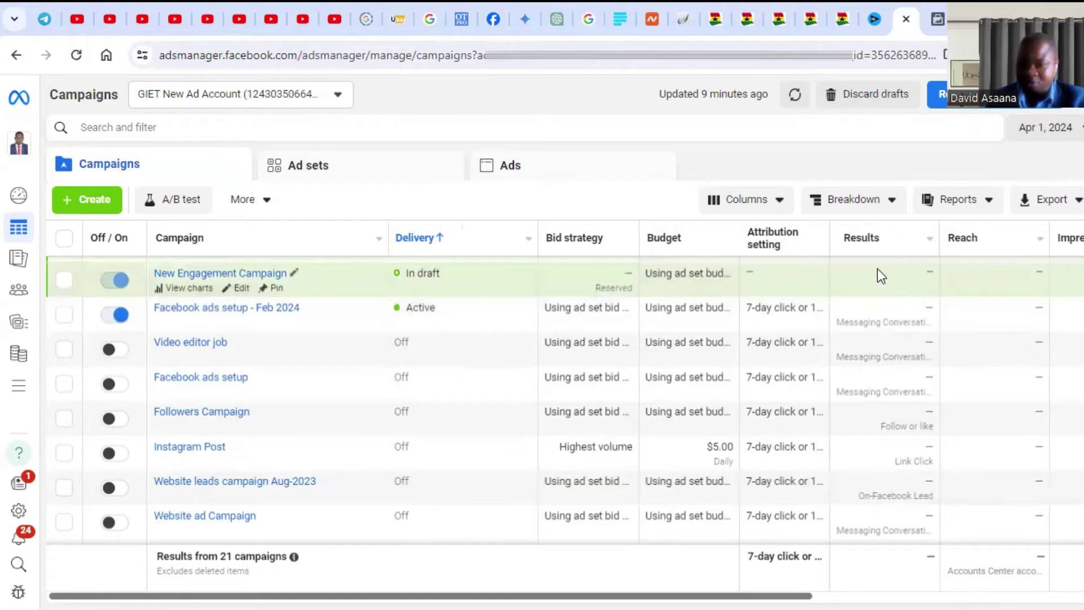
pyautogui.hscroll(4, 872, 391)
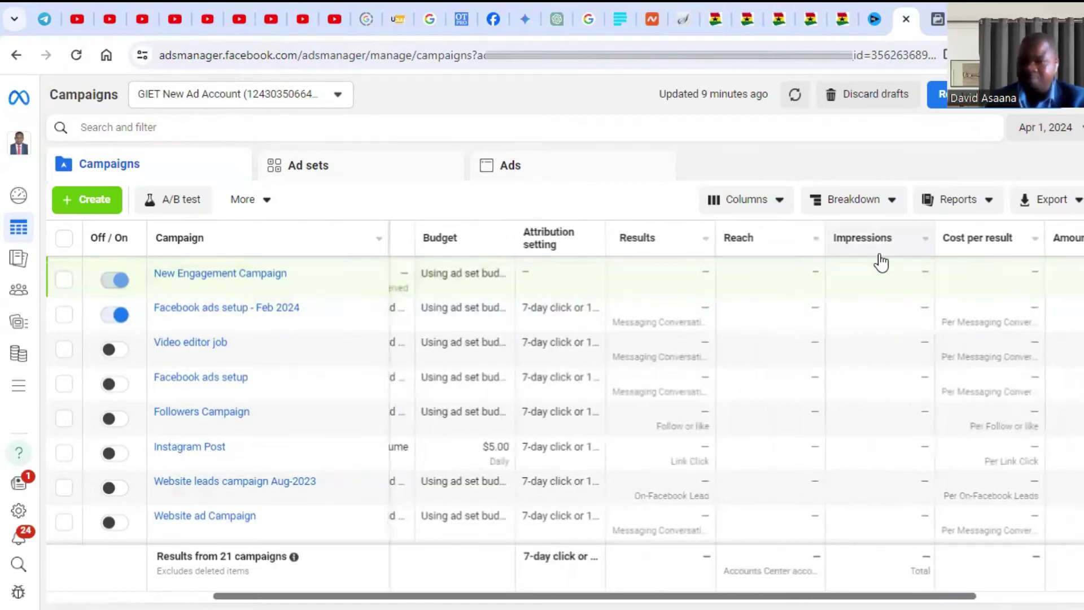
pyautogui.moveTo(828, 272)
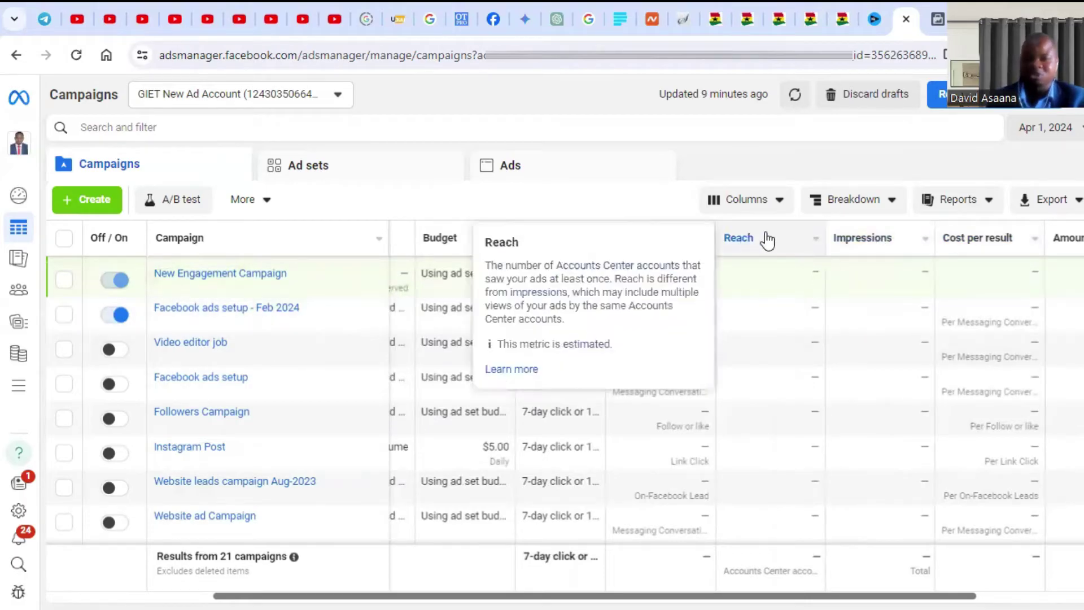
pyautogui.moveTo(751, 244)
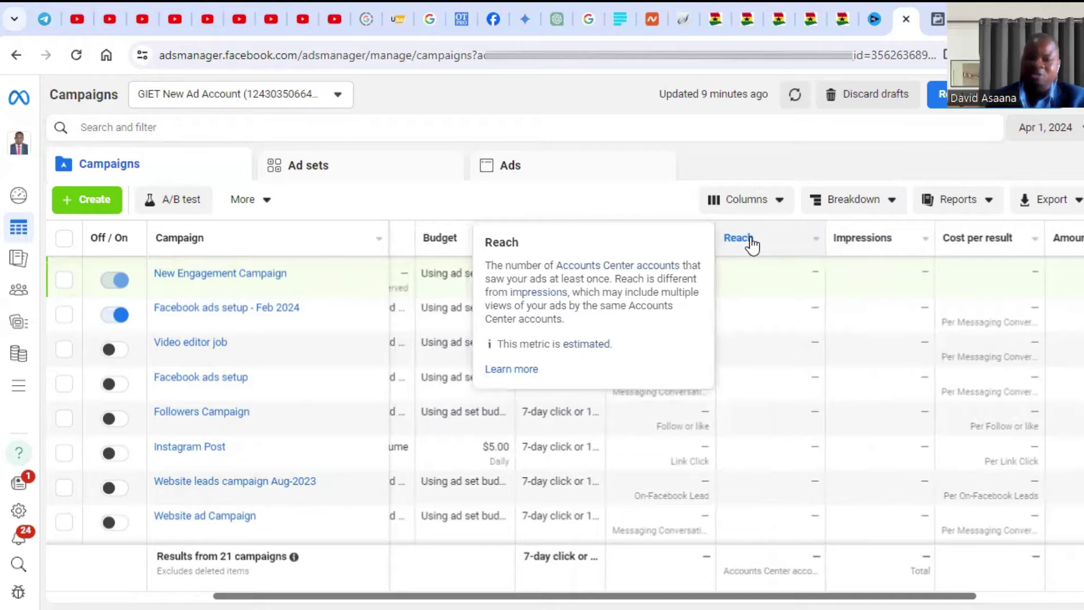
pyautogui.hscroll(-5, 346, 358)
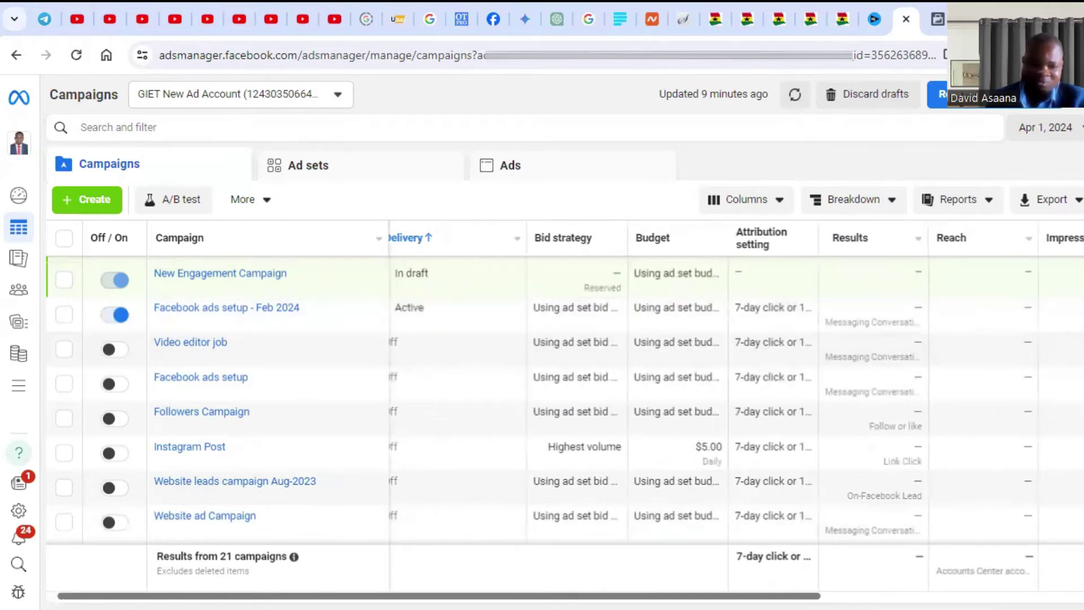
pyautogui.hscroll(-1, 424, 363)
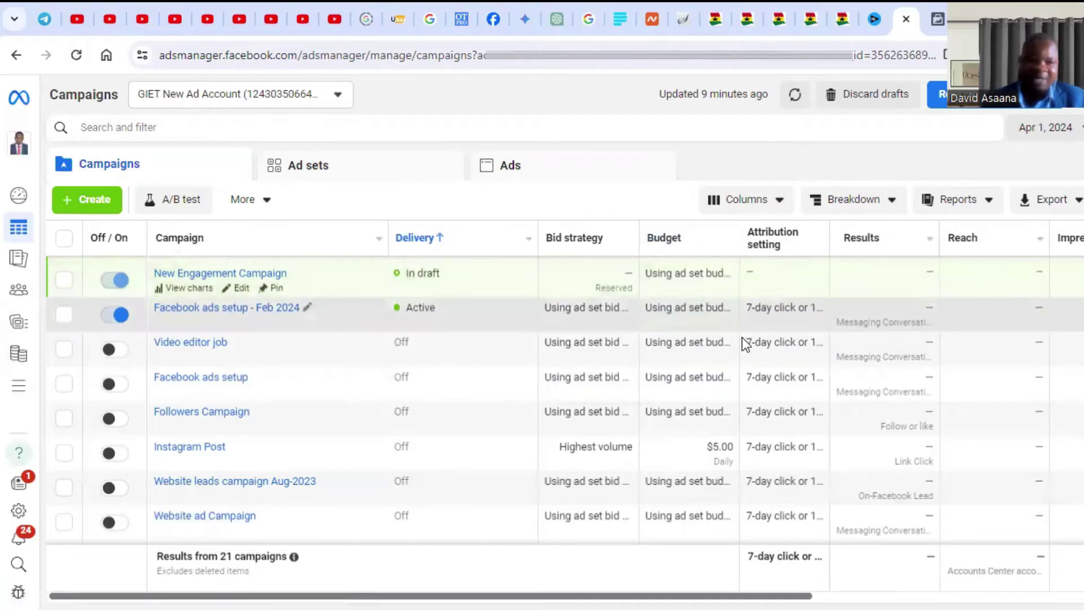
# Open the ad account's Billing & payments page in a new browser tab.
pyautogui.moveTo(12, 364)
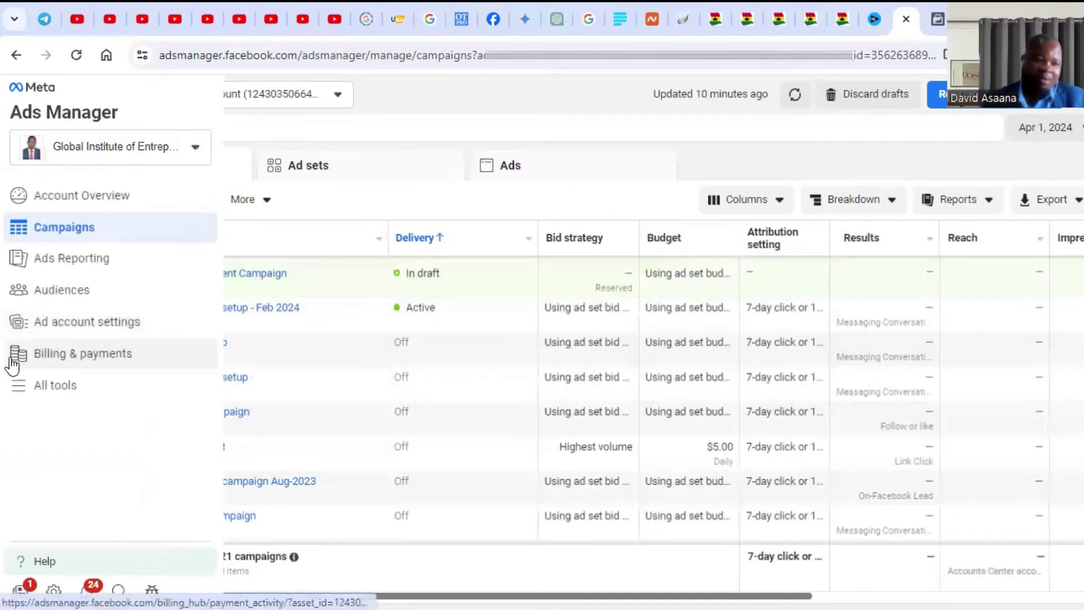
pyautogui.rightClick(89, 354)
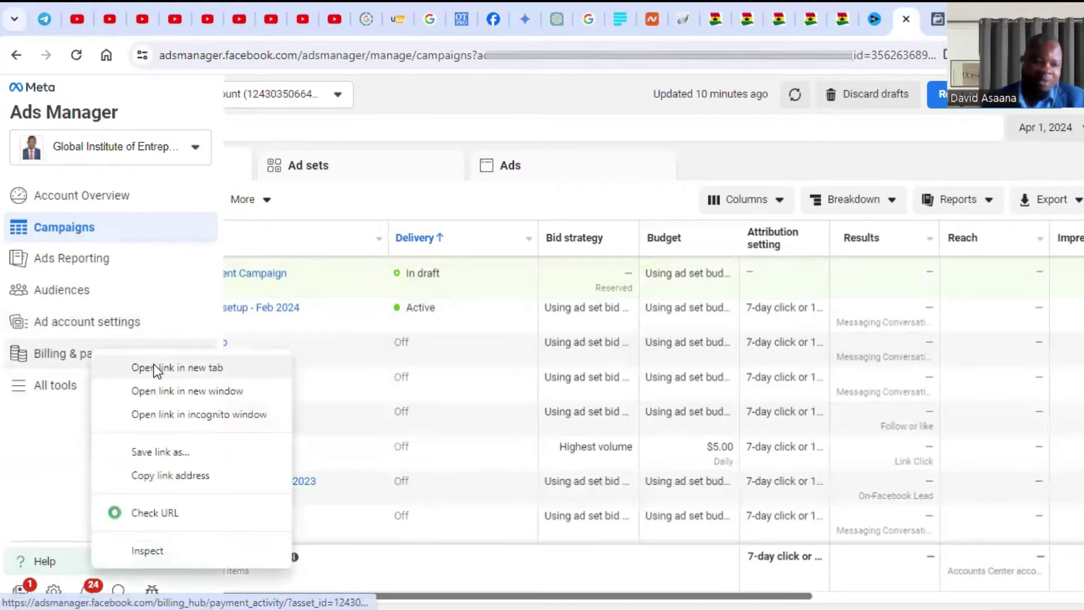
pyautogui.click(169, 367)
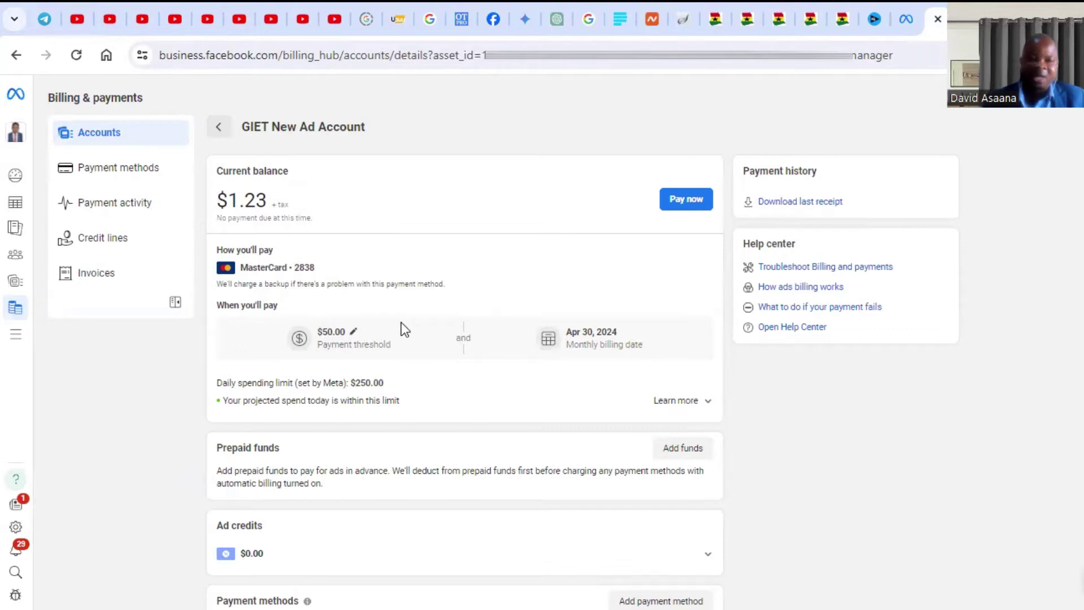
# Review the ad account's balance, prepaid funds, payment methods, account spending limit and payment activity.
pyautogui.scroll(-4, 465, 339)
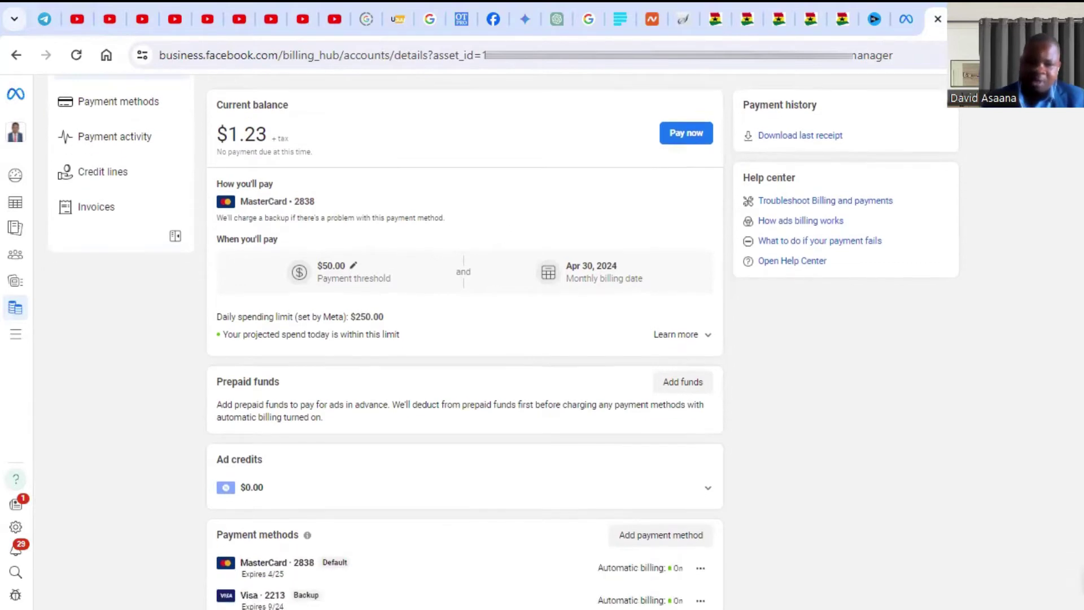
pyautogui.scroll(-2, 950, 415)
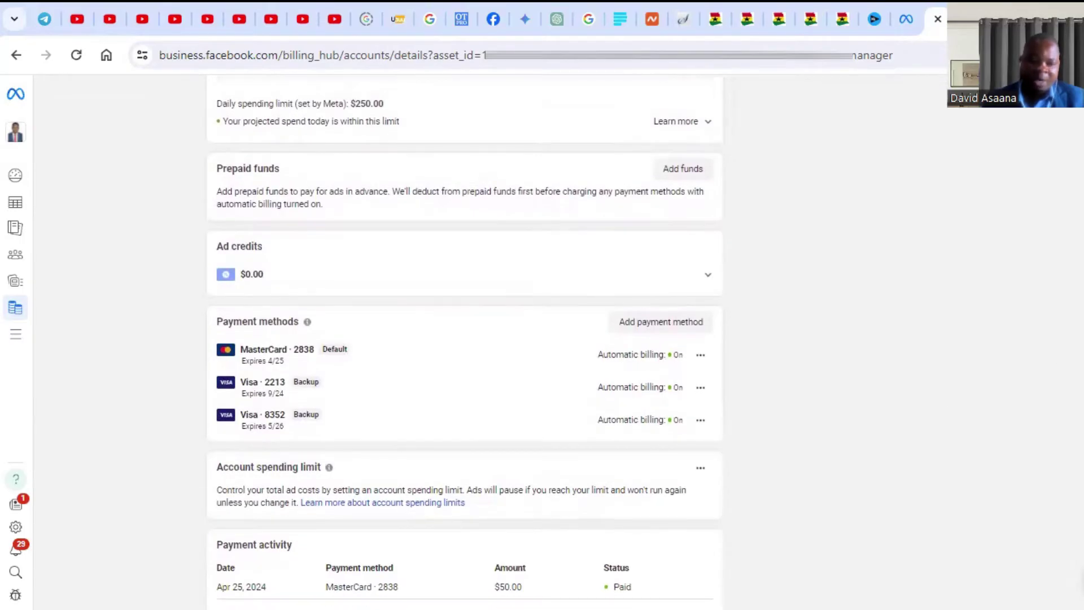
pyautogui.moveTo(284, 545); pyautogui.dragTo(292, 545)
pyautogui.click(778, 541)
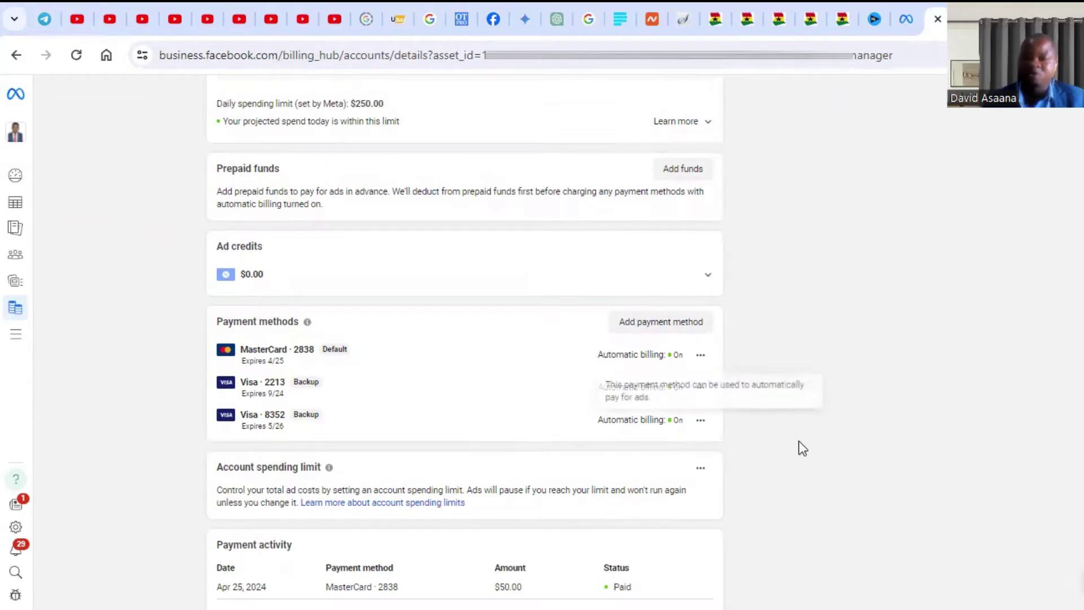
pyautogui.scroll(5, 294, 151)
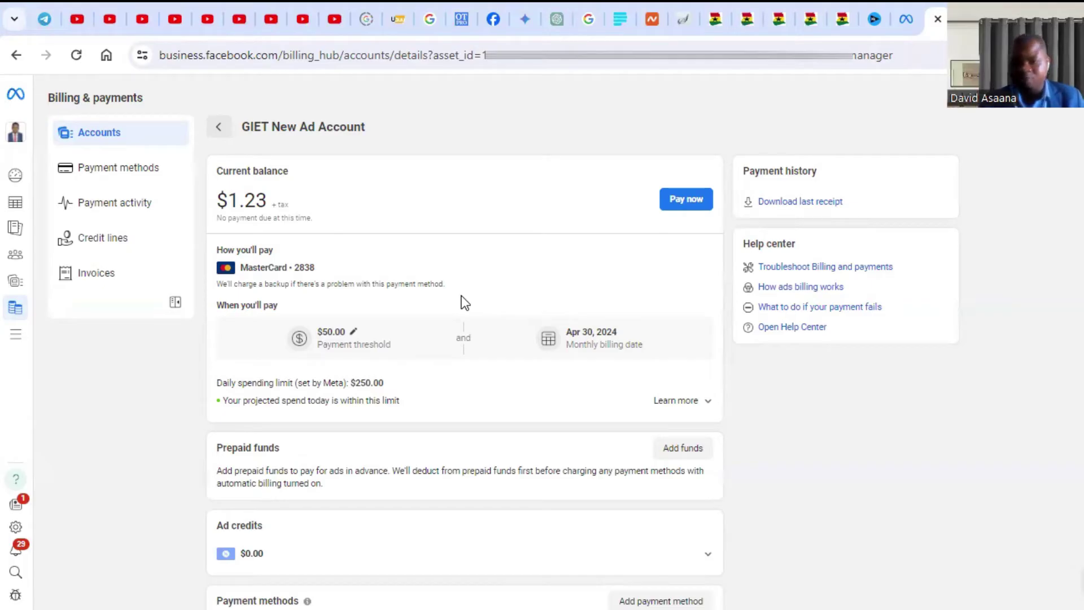
# Return to the campaign list, open the "Facebook ads setup - Feb 2024" campaign for editing and review its campaign-level settings.
pyautogui.click(917, 5)
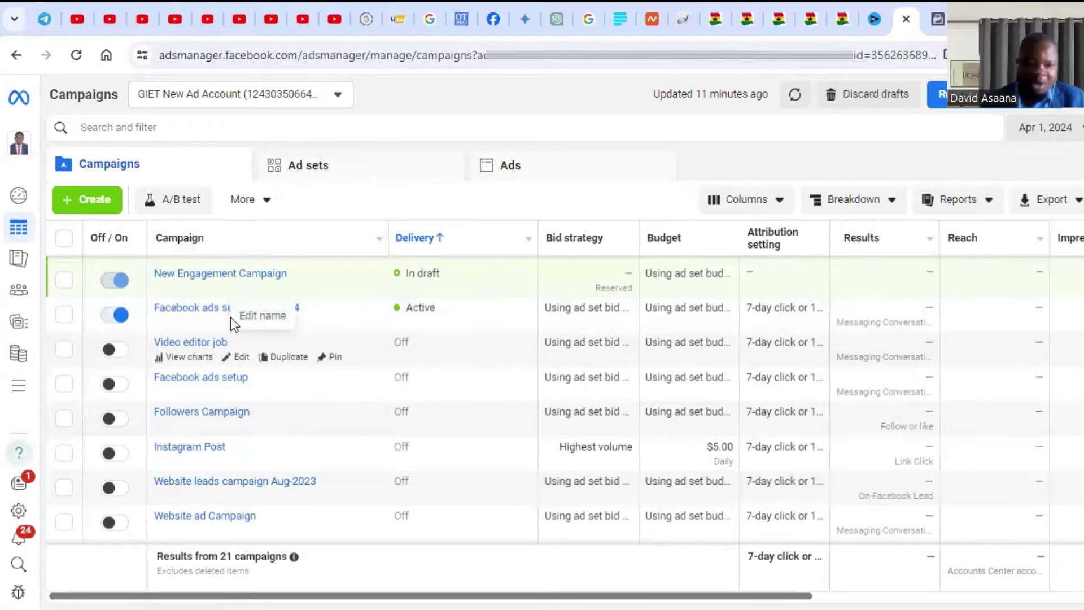
pyautogui.click(233, 326)
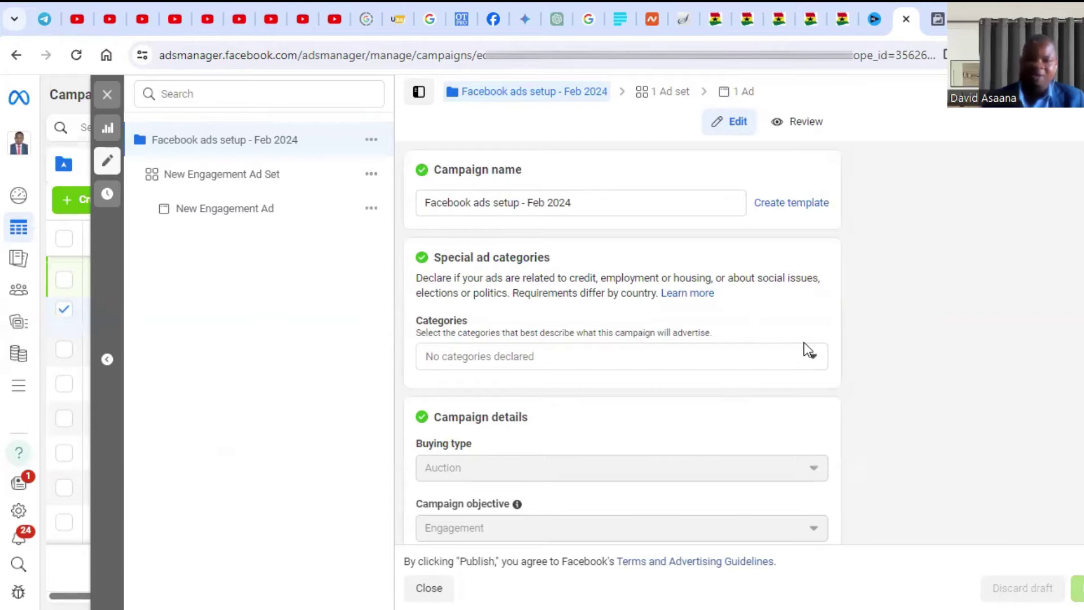
pyautogui.scroll(-5, 808, 350)
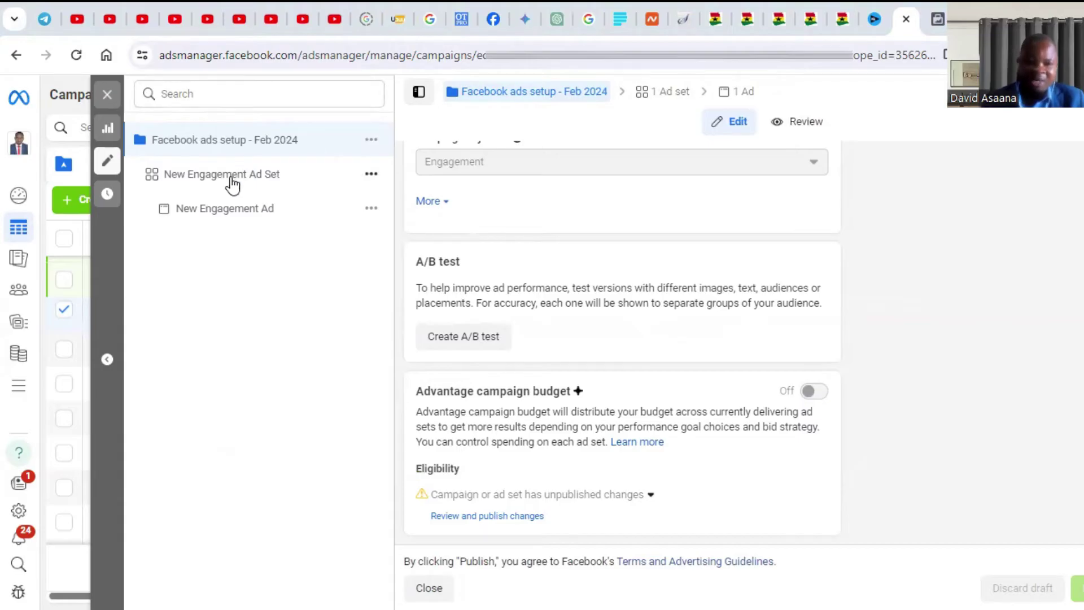
# Open the New Engagement Ad Set and review its conversion location, WhatsApp destination, daily budget and schedule.
pyautogui.click(206, 178)
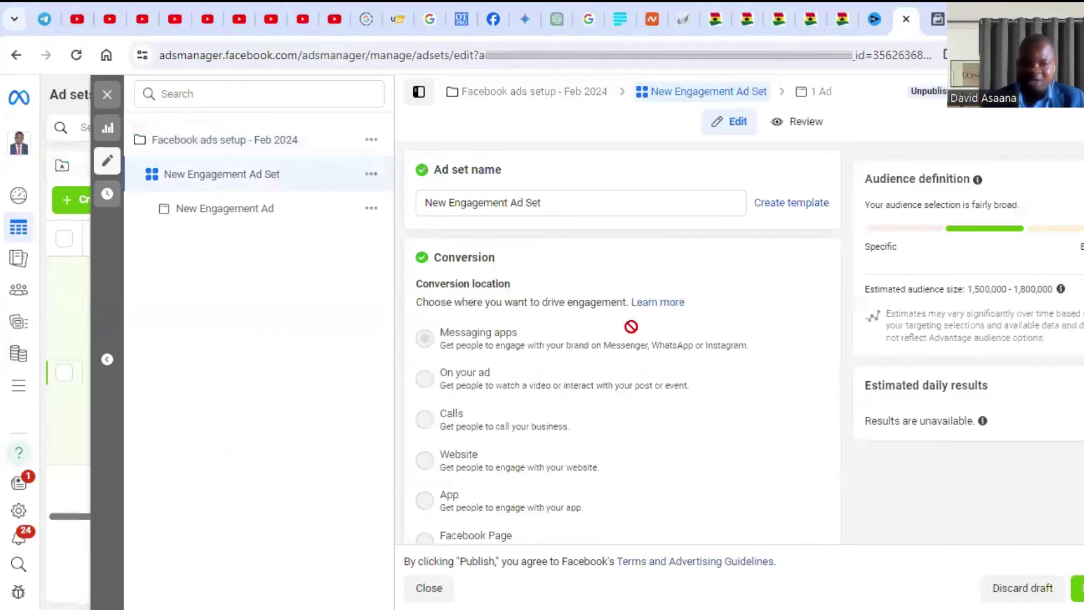
pyautogui.scroll(-15, 630, 326)
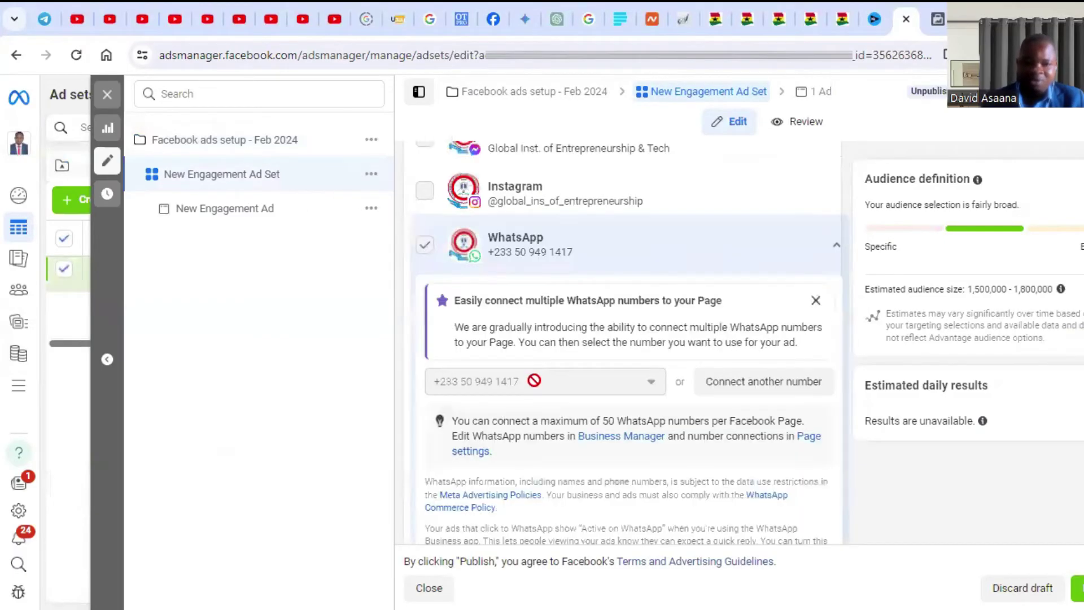
pyautogui.scroll(-6, 652, 397)
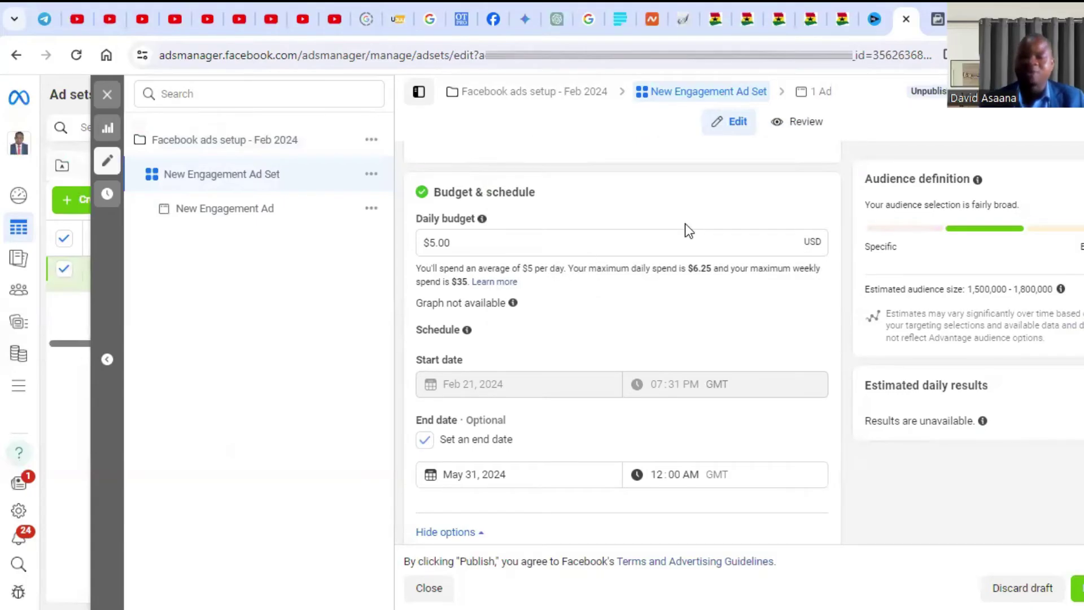
pyautogui.scroll(-2, 693, 318)
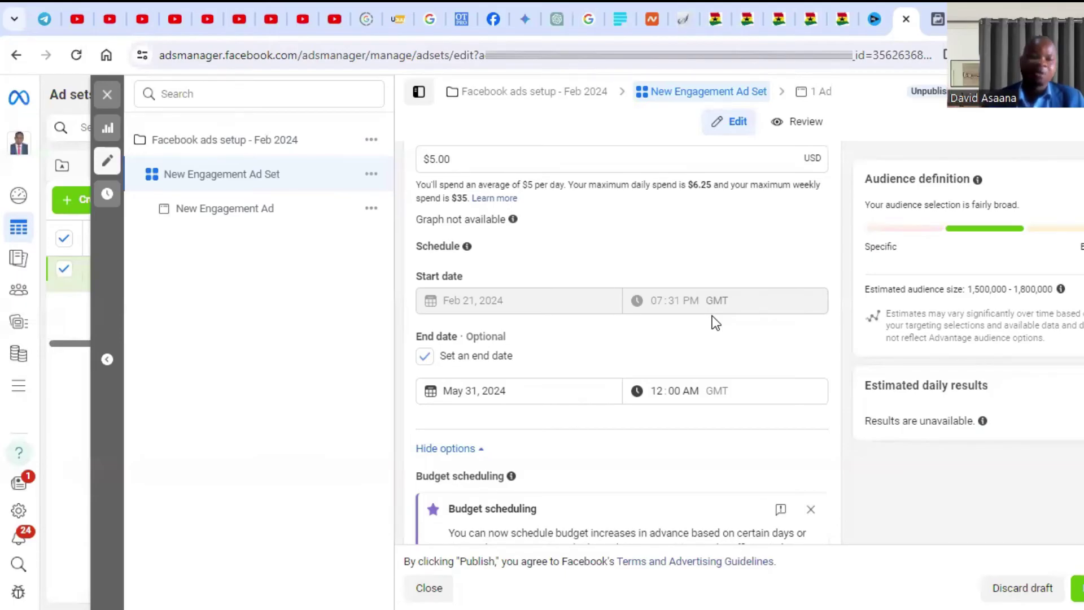
pyautogui.scroll(-3, 604, 307)
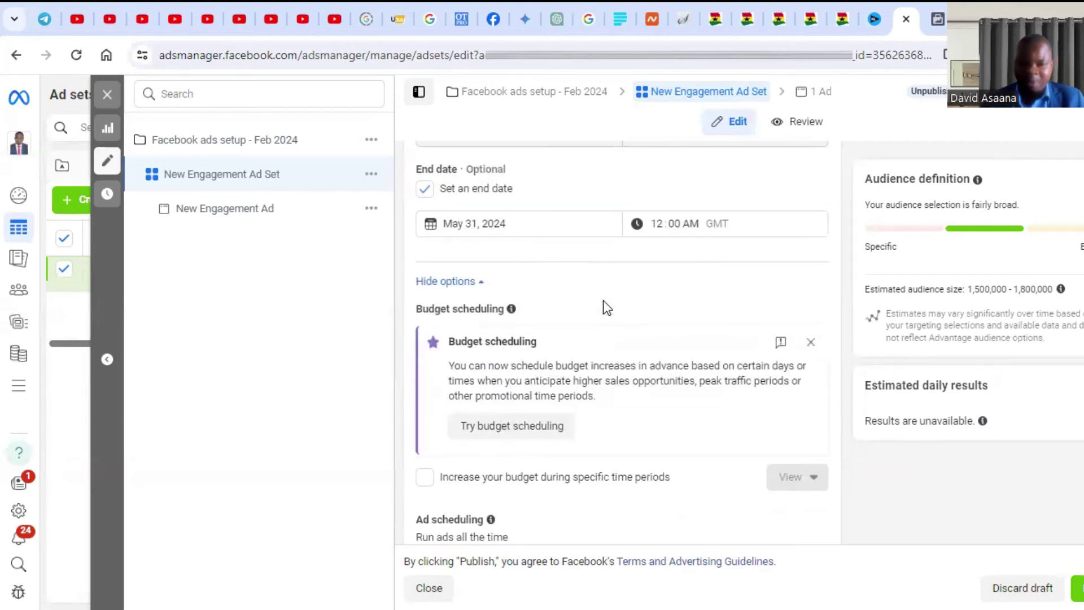
# Open the ad set's saved audience for editing and examine its location, age, gender and detailed targeting.
pyautogui.scroll(-6, 603, 304)
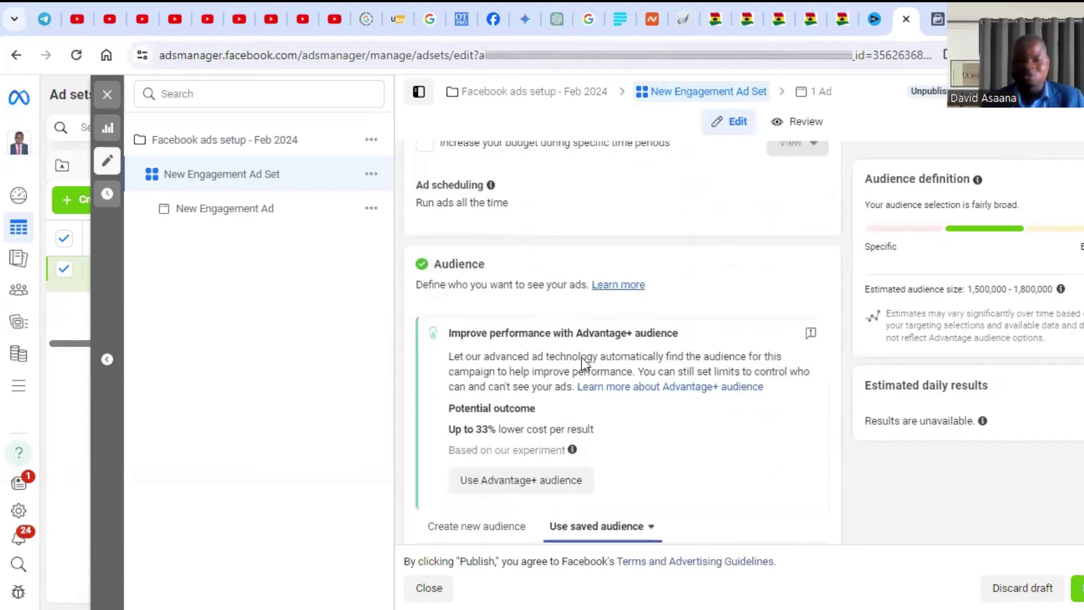
pyautogui.scroll(-3, 666, 402)
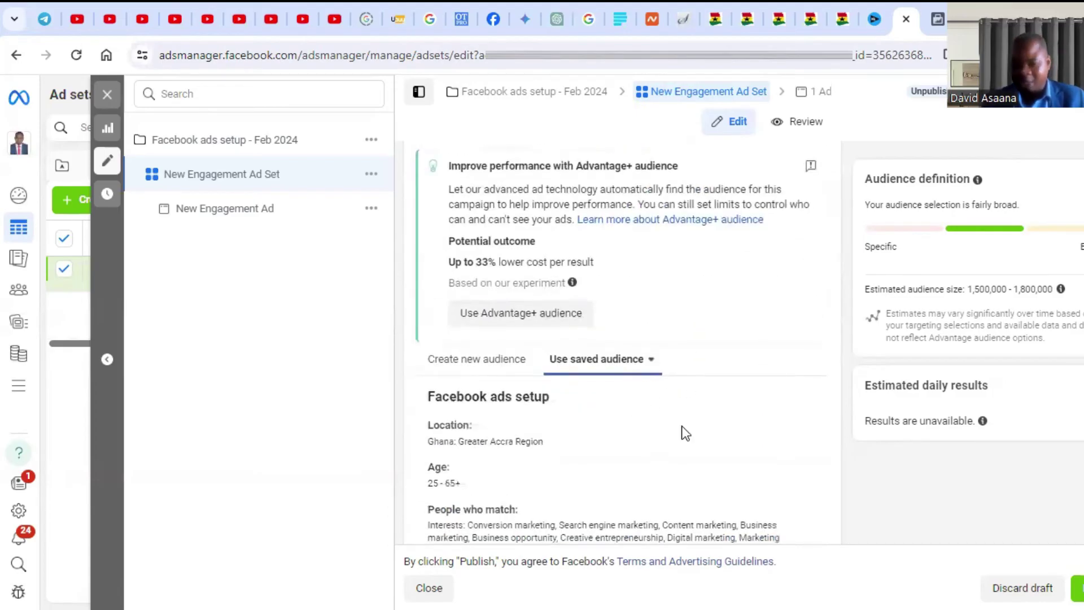
pyautogui.scroll(-3, 682, 435)
pyautogui.scroll(-2, 605, 237)
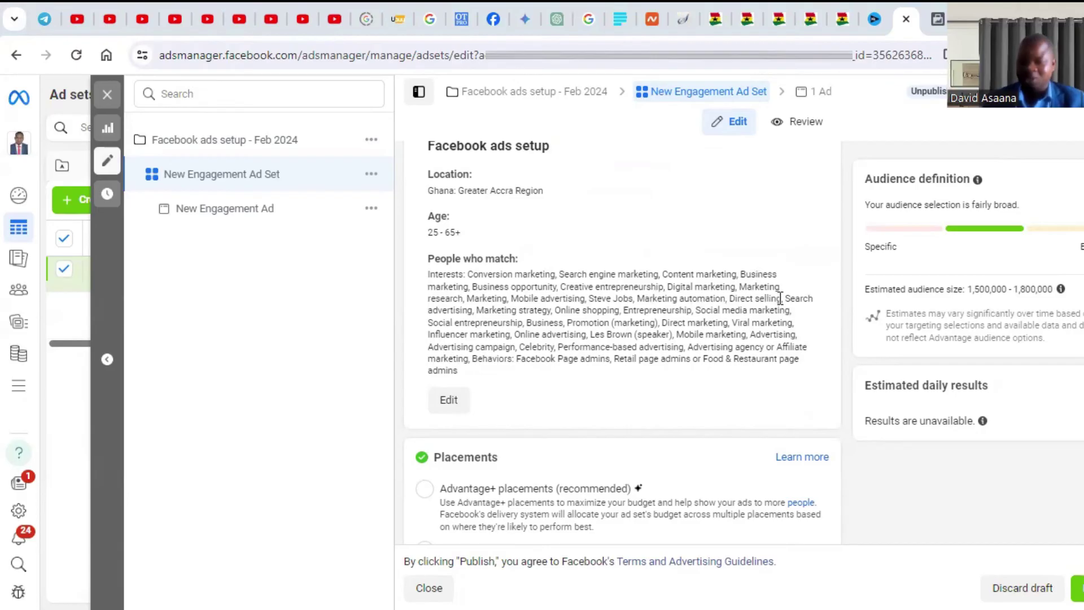
pyautogui.click(449, 405)
pyautogui.scroll(-1, 791, 350)
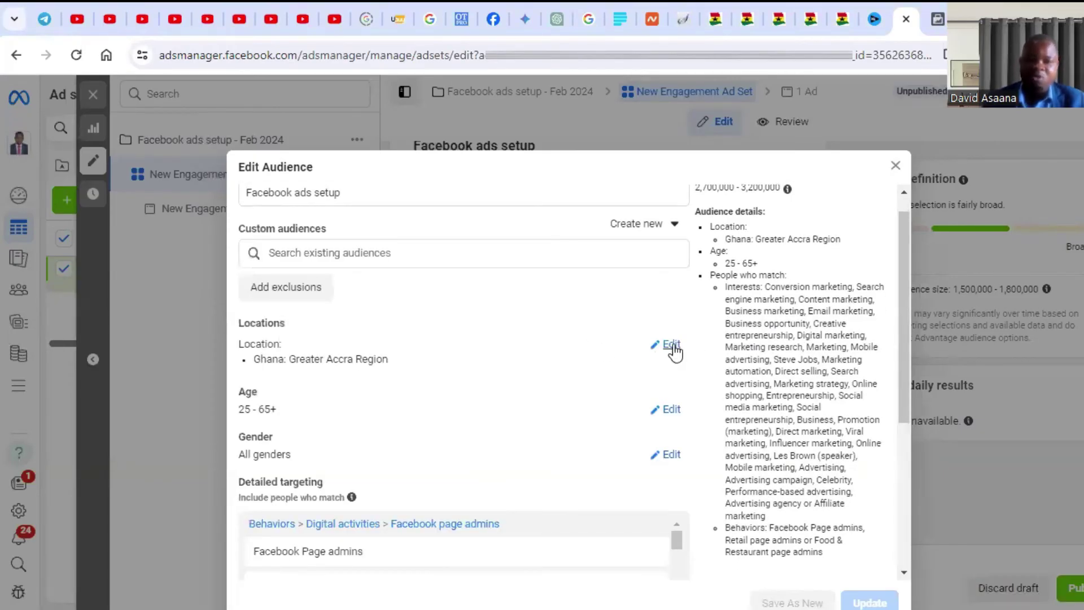
pyautogui.scroll(-3, 602, 367)
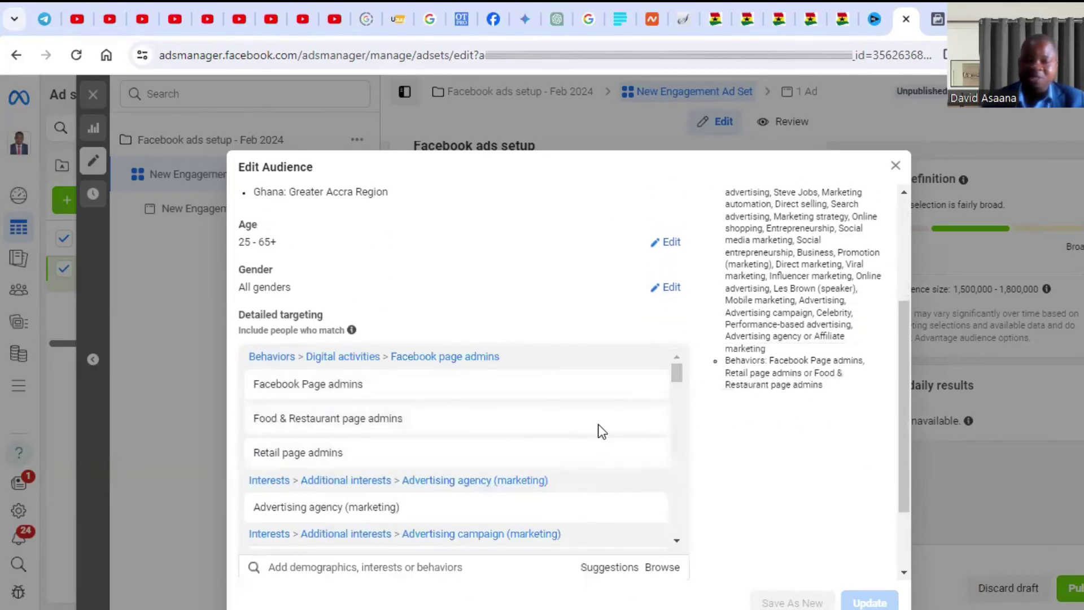
pyautogui.moveTo(608, 375)
pyautogui.moveTo(560, 428)
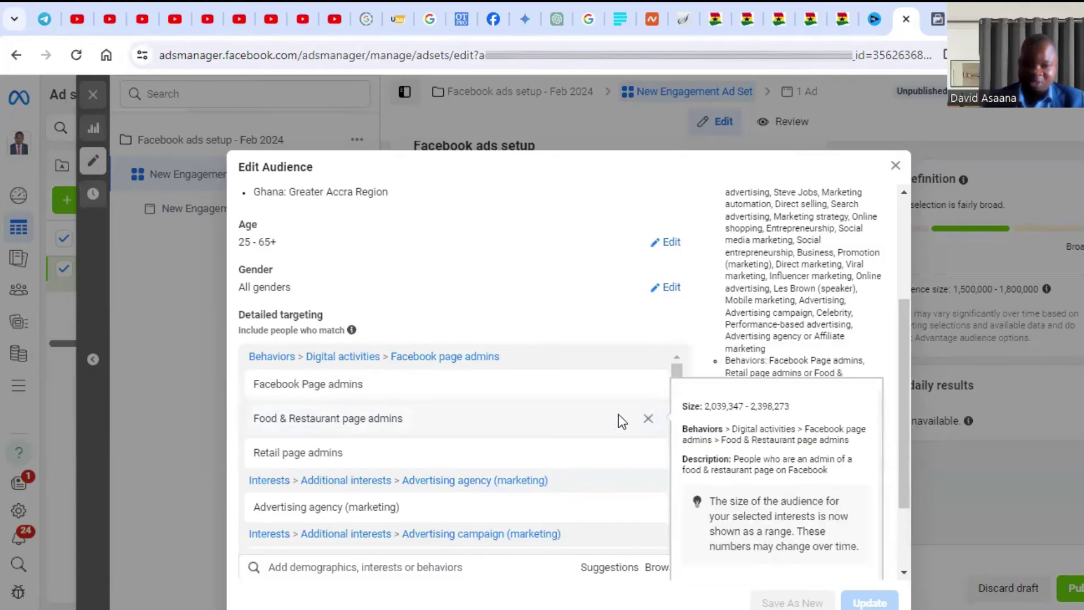
pyautogui.scroll(-2, 515, 415)
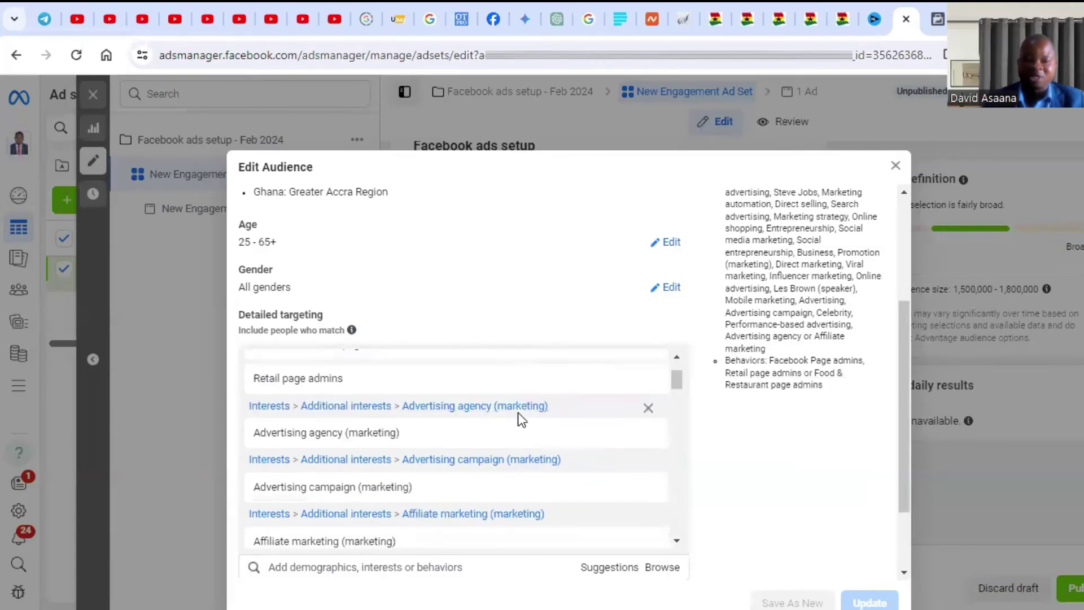
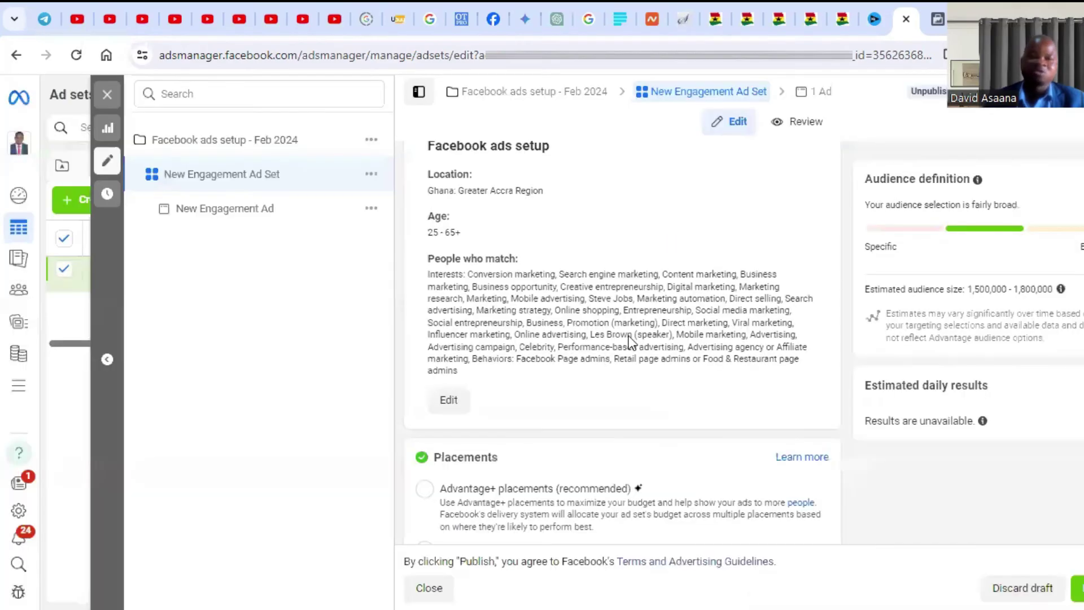
# Examine the ad set's placement settings, comparing Advantage+ and manual placements, the platforms and the individual feed placements.
pyautogui.scroll(-3, 547, 434)
pyautogui.scroll(3, 556, 405)
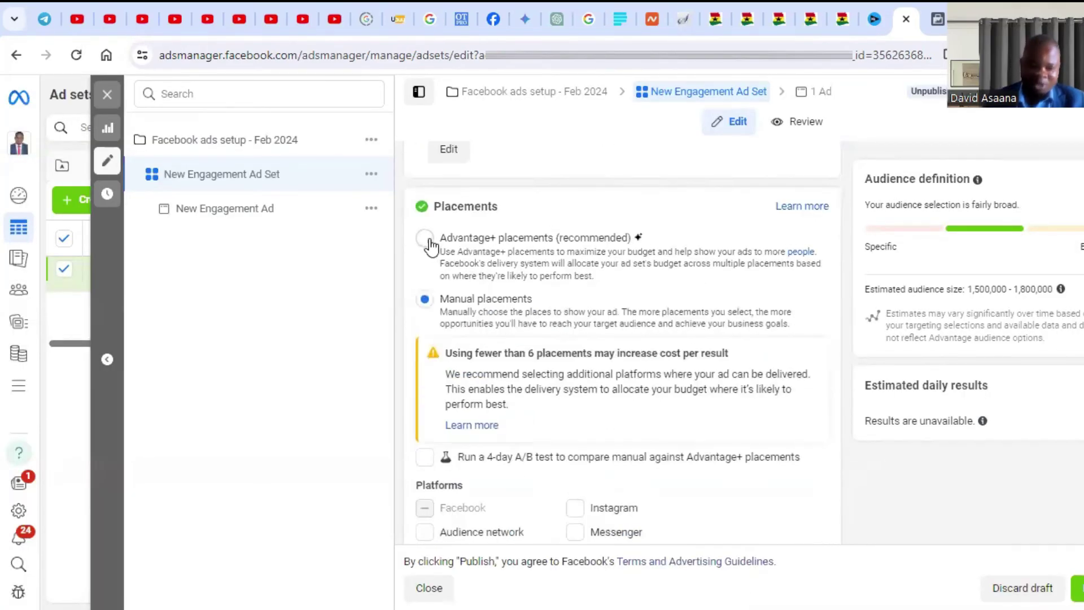
pyautogui.scroll(-2, 426, 257)
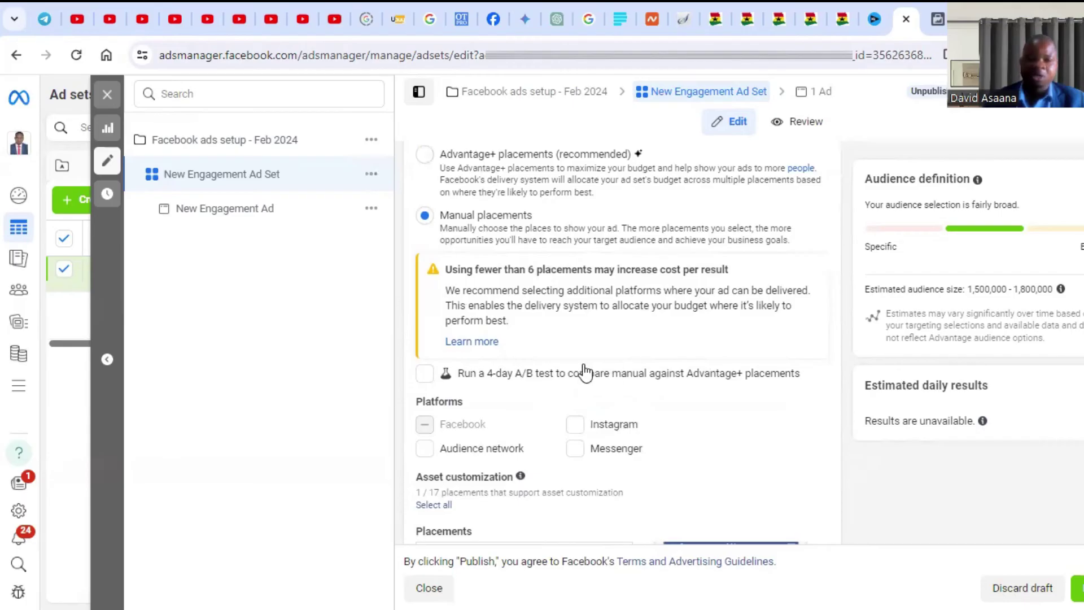
pyautogui.scroll(-5, 585, 371)
pyautogui.scroll(3, 486, 263)
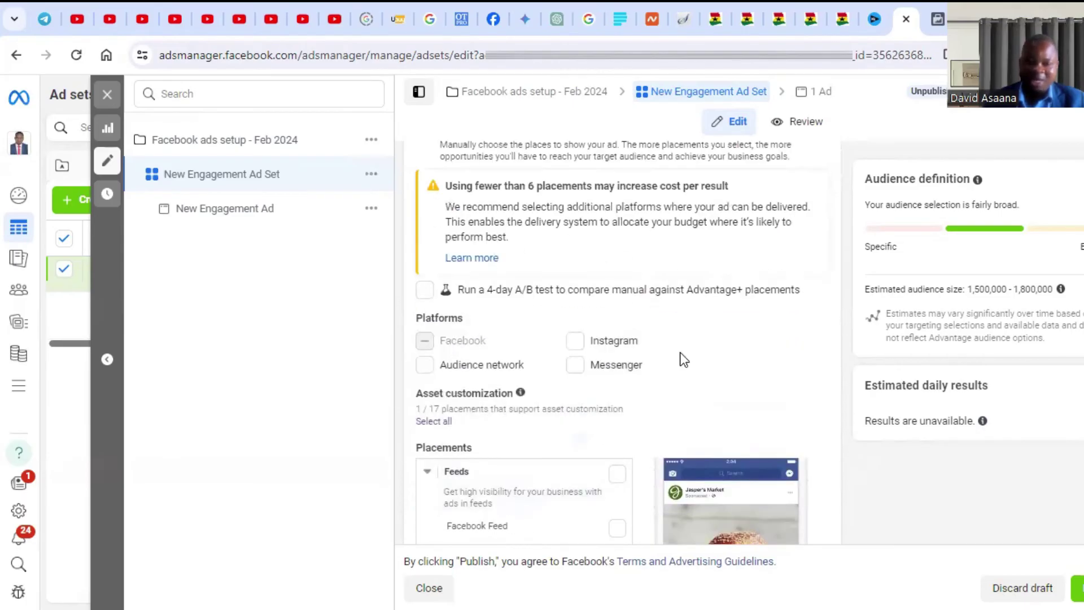
pyautogui.scroll(-3, 683, 360)
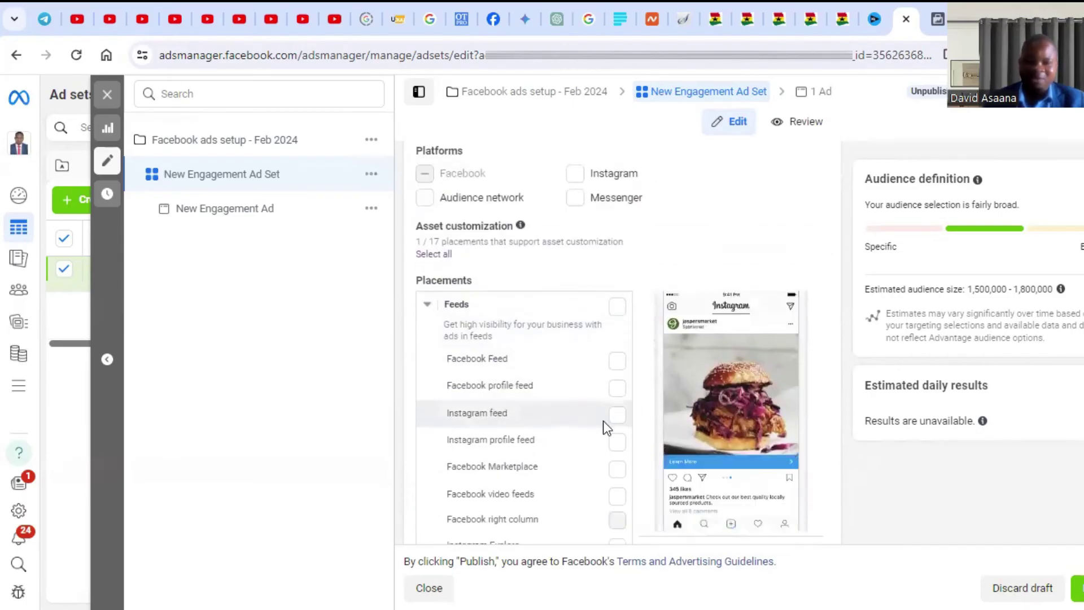
pyautogui.scroll(-2, 603, 421)
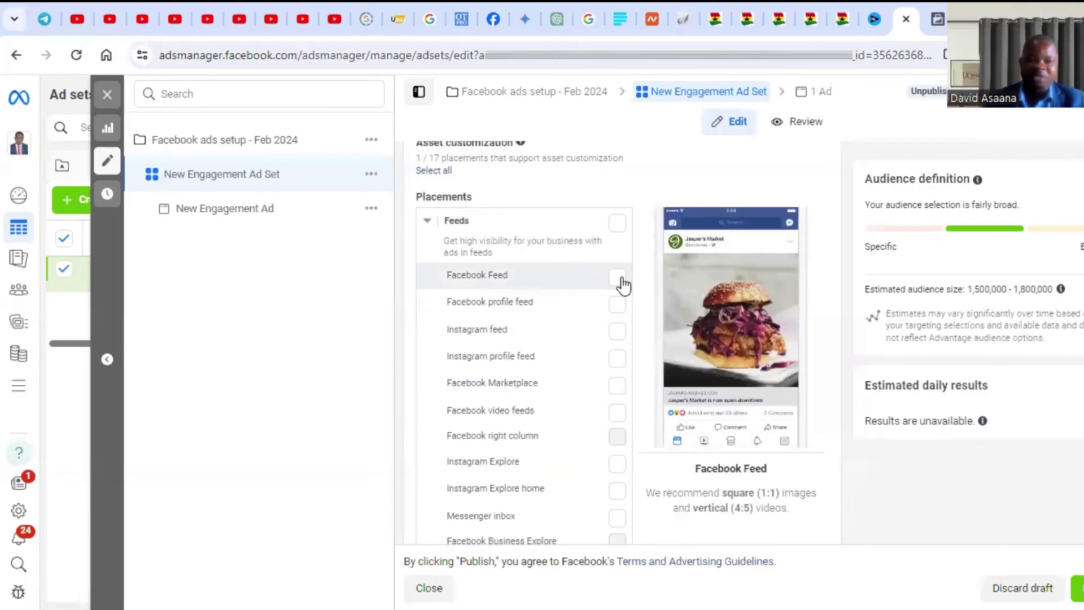
pyautogui.scroll(2, 566, 311)
pyautogui.scroll(8, 566, 311)
pyautogui.scroll(-4, 564, 310)
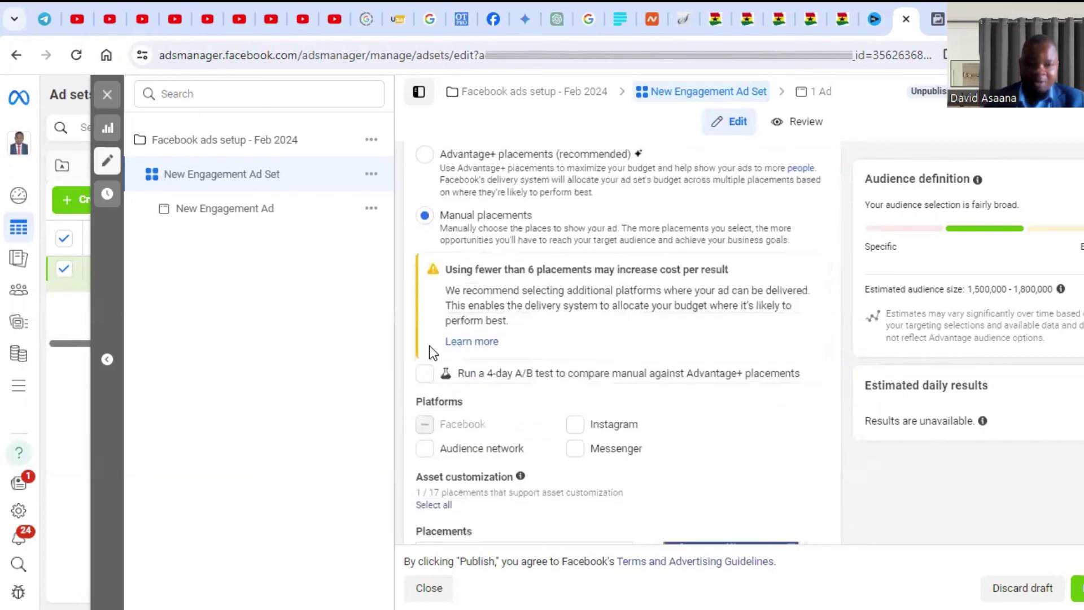
# Examine the ad set's manual placement categories, including feeds, Stories and Reels, in-stream ads, search results and messages.
pyautogui.scroll(-7, 577, 316)
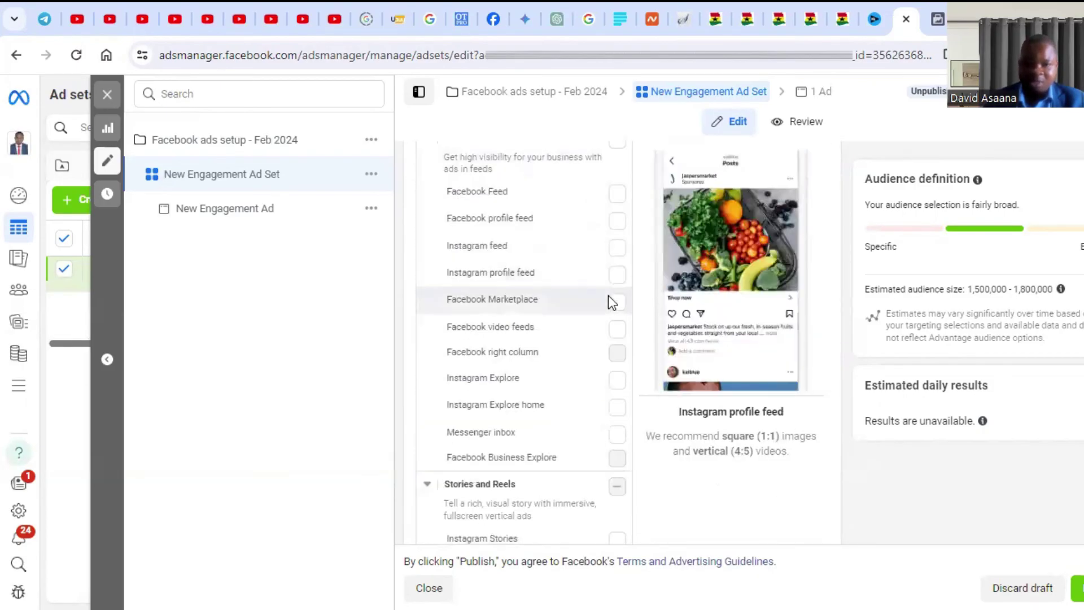
pyautogui.scroll(2, 578, 309)
pyautogui.scroll(-4, 570, 339)
pyautogui.scroll(-9, 641, 402)
pyautogui.scroll(3, 587, 368)
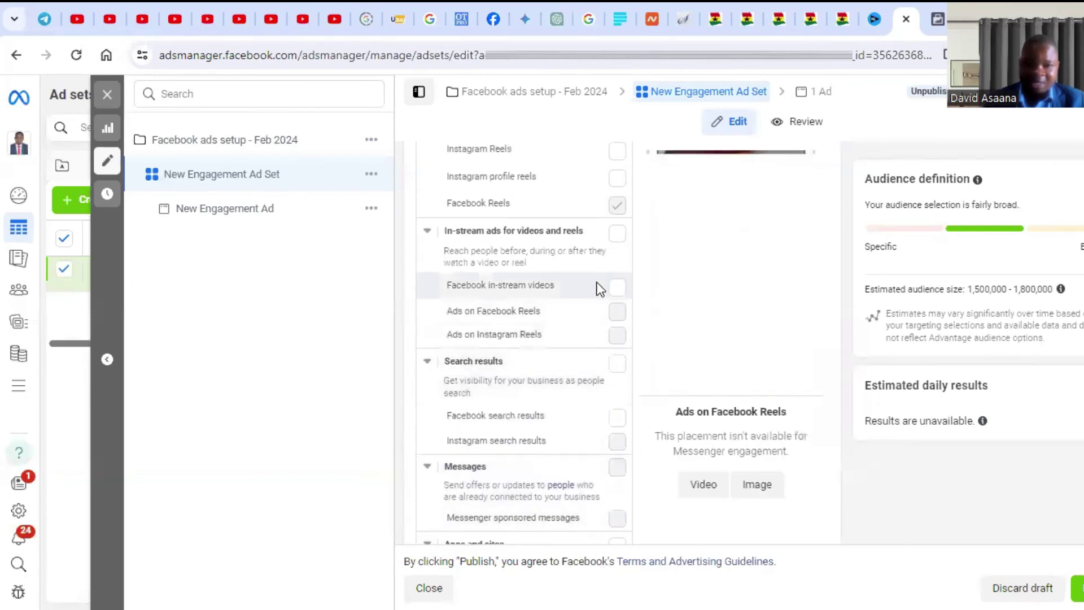
pyautogui.scroll(3, 574, 243)
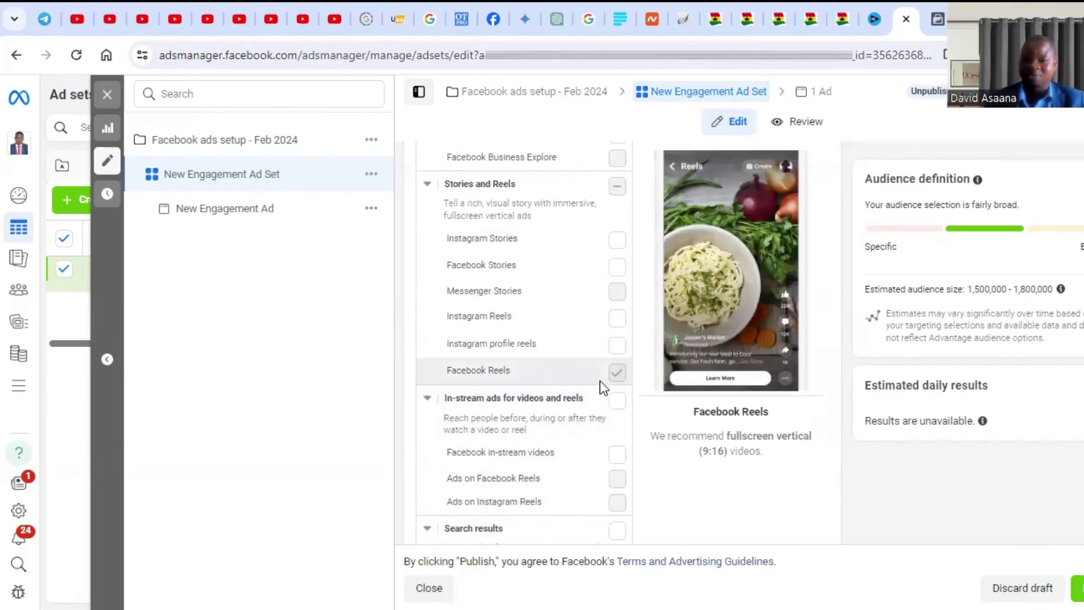
pyautogui.scroll(5, 615, 377)
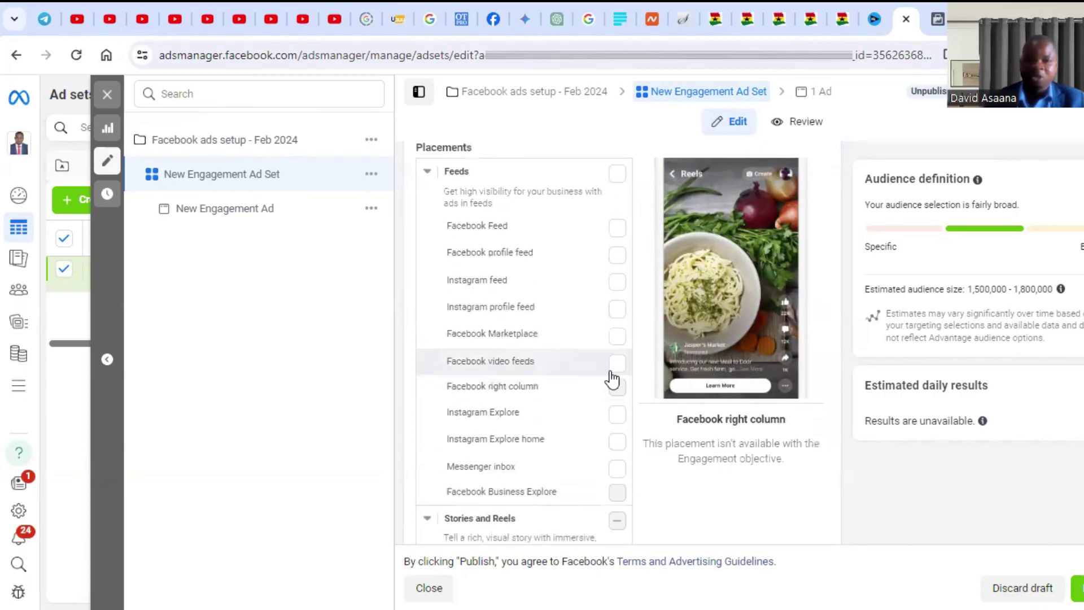
# Add the Facebook Feed, Facebook profile feed, Instagram feed, Instagram profile feed, Facebook Marketplace and Facebook video feeds placements to the ad set.
pyautogui.click(616, 231)
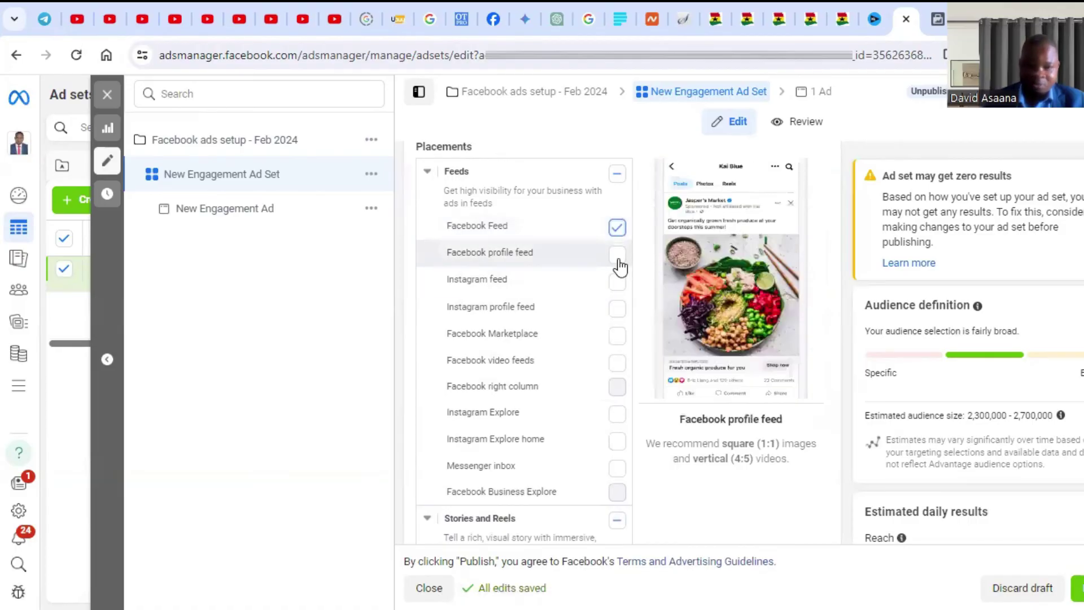
pyautogui.click(618, 257)
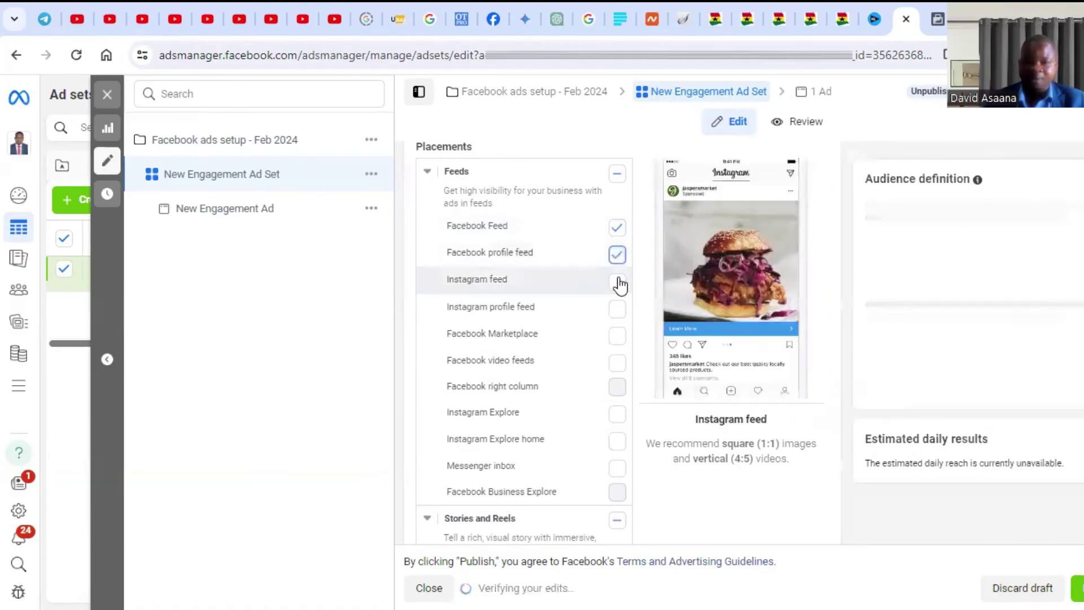
pyautogui.click(617, 282)
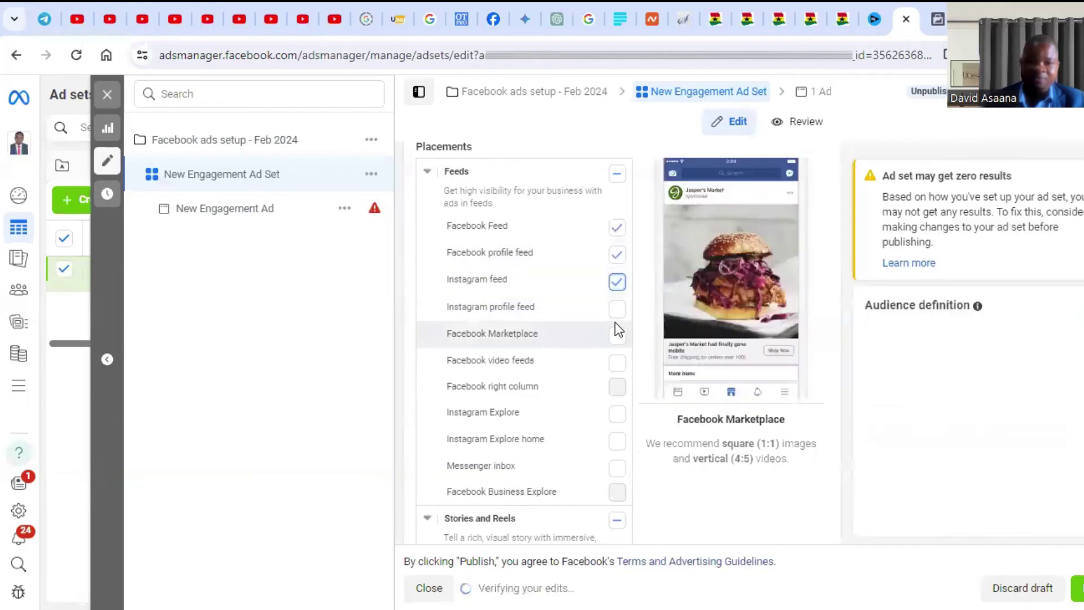
pyautogui.click(619, 311)
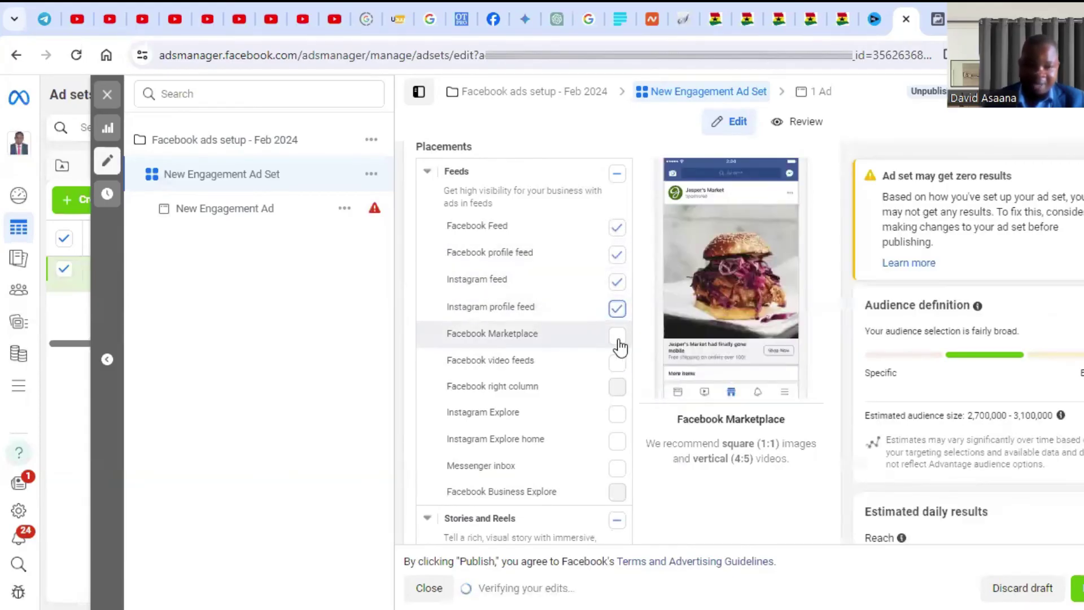
pyautogui.click(618, 340)
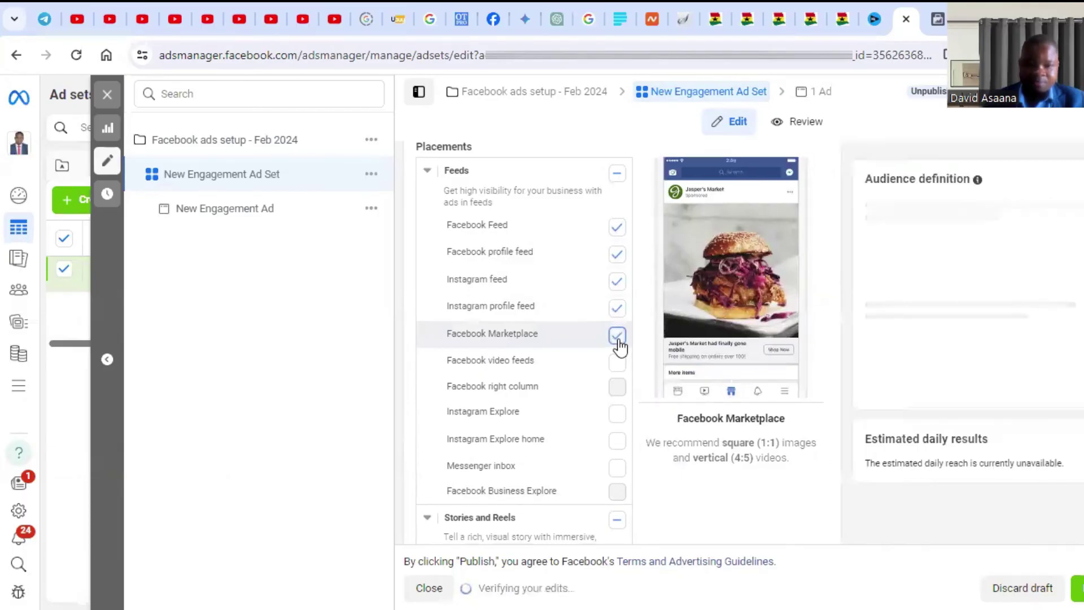
pyautogui.click(615, 366)
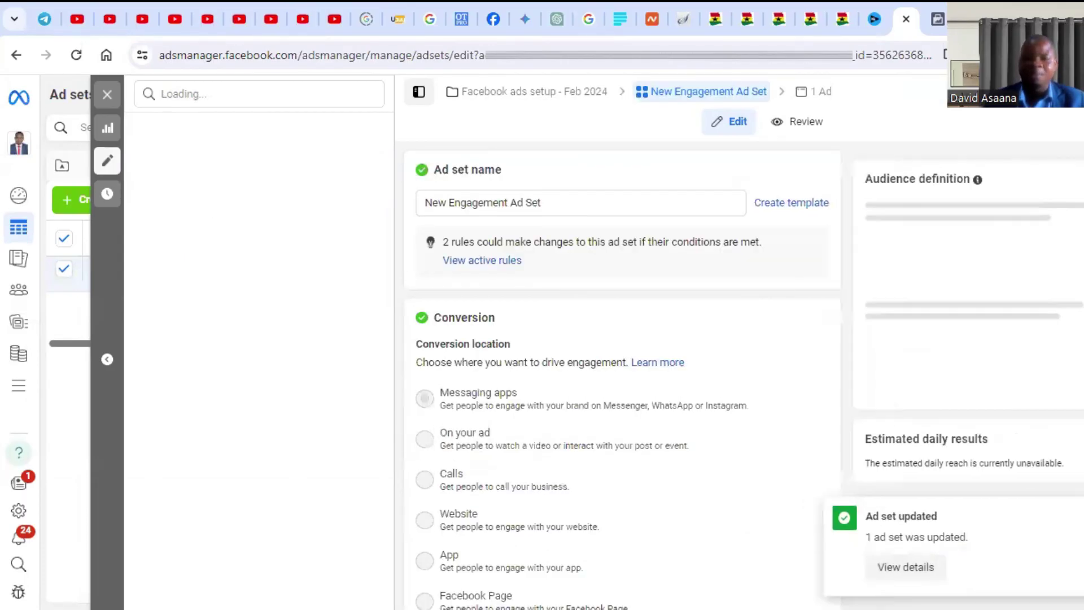
# Review the ad set's conversion section, including the Facebook Page, messaging app destinations and WhatsApp number connection.
pyautogui.scroll(-2, 581, 324)
pyautogui.scroll(-10, 604, 323)
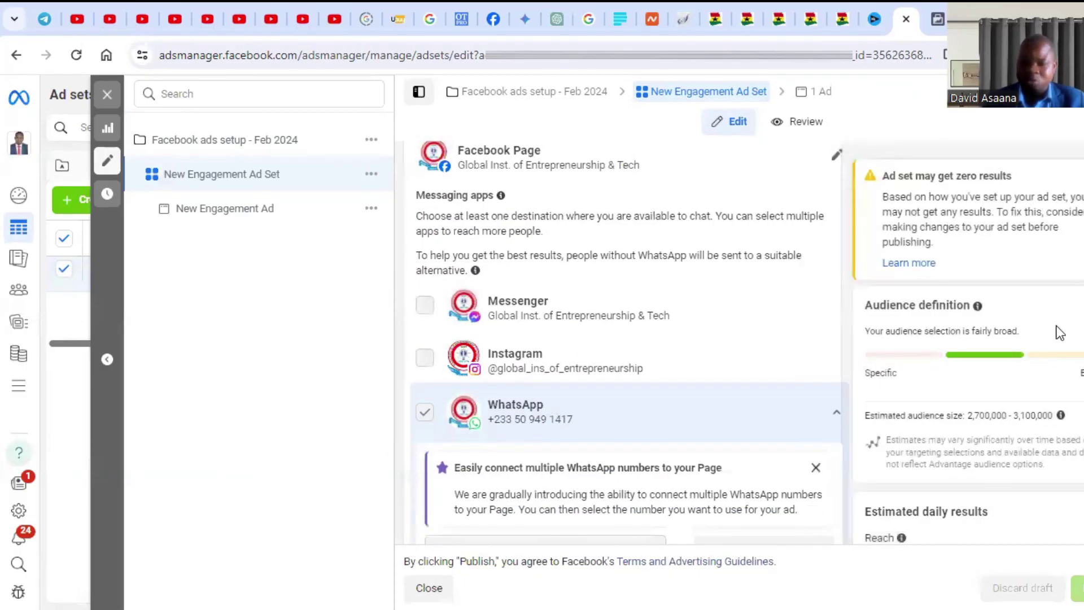
pyautogui.scroll(-5, 554, 351)
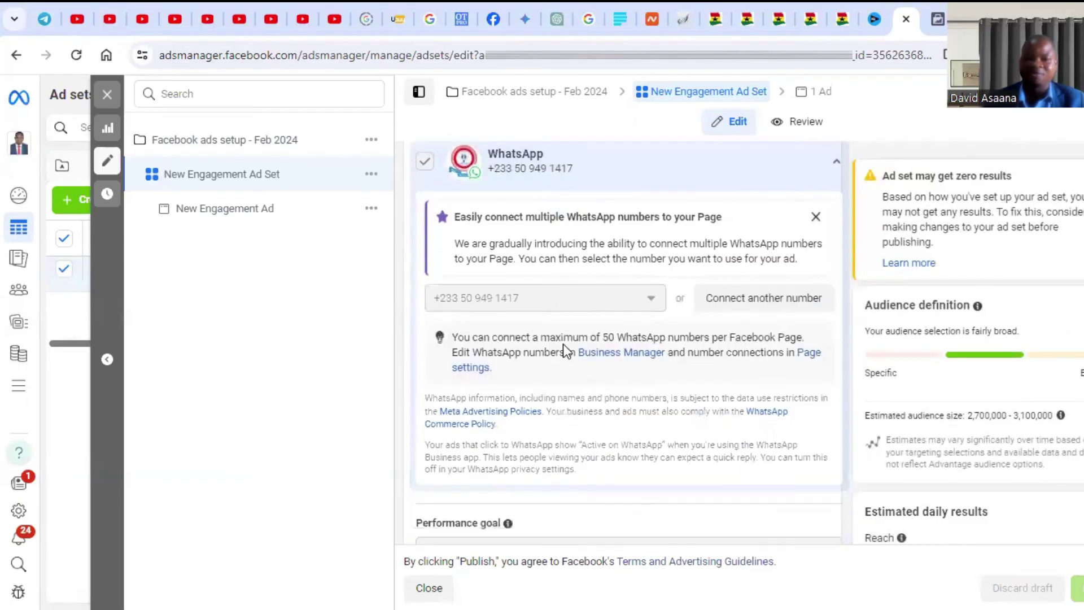